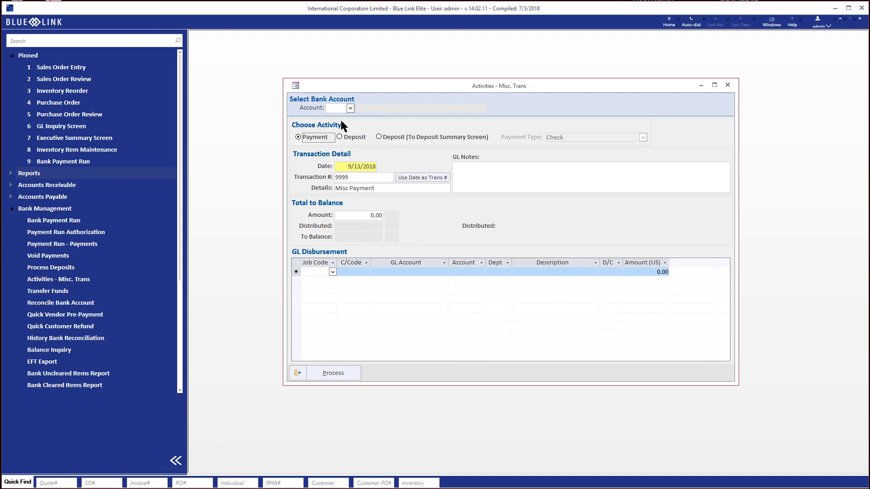
- Set the payment account to Bank USA with a date-based transaction number and details 'Bank charge'
click(351, 108)
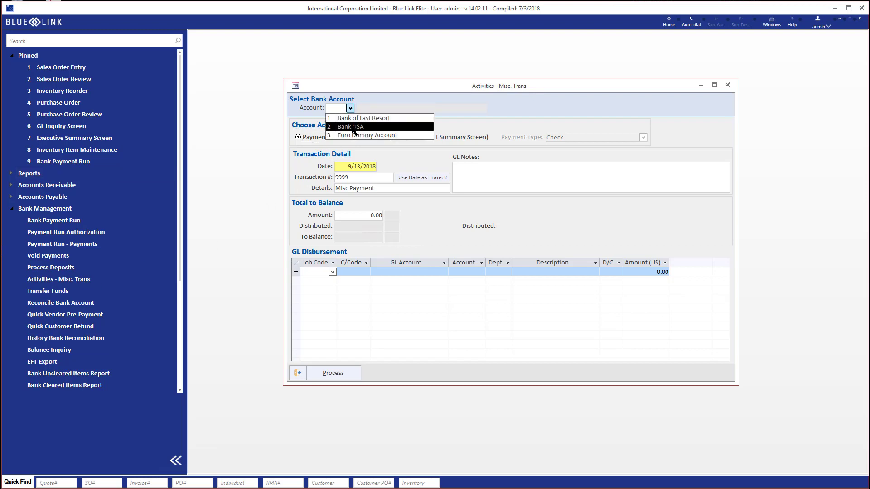
click(354, 128)
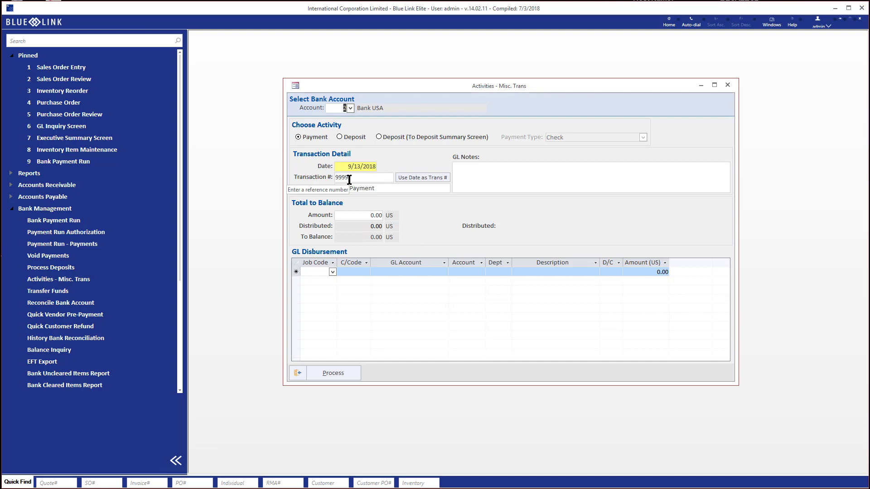
click(425, 178)
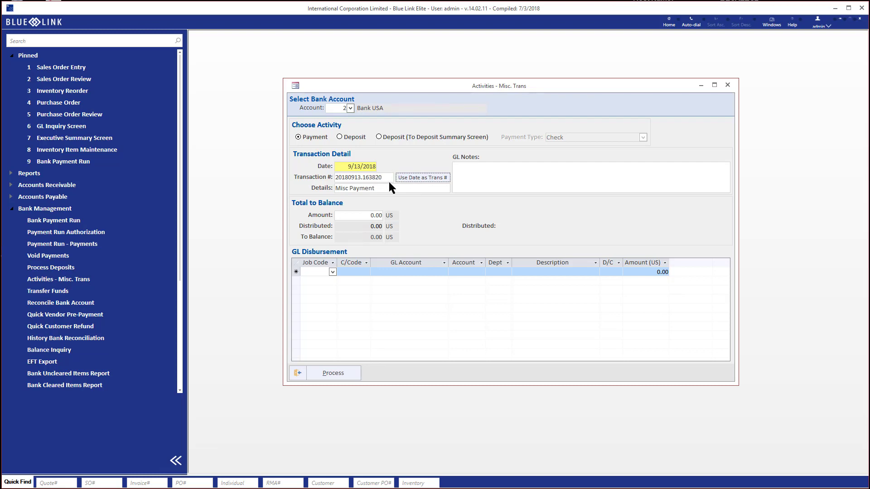
drag(387, 188, 325, 188)
text(Bank charge)
click(360, 216)
- Enter the 12.50 payment amount and a 10.00 debit line to Bank Charges
key(Tab)
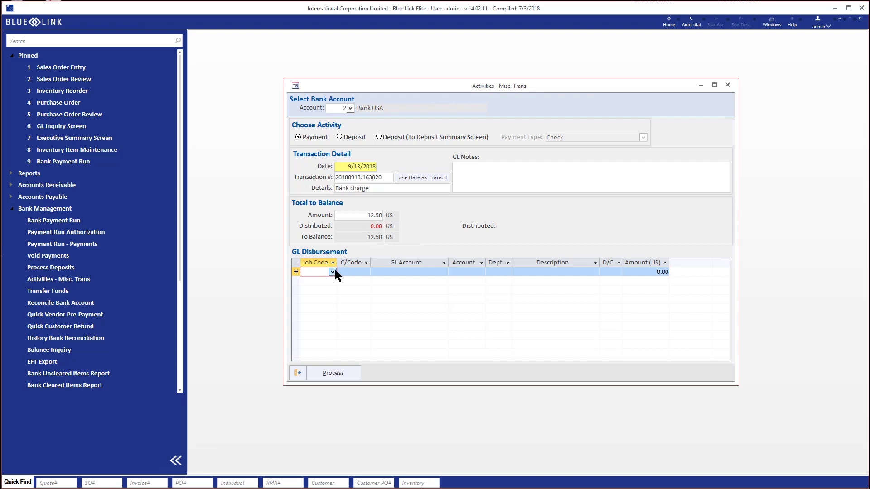
click(405, 273)
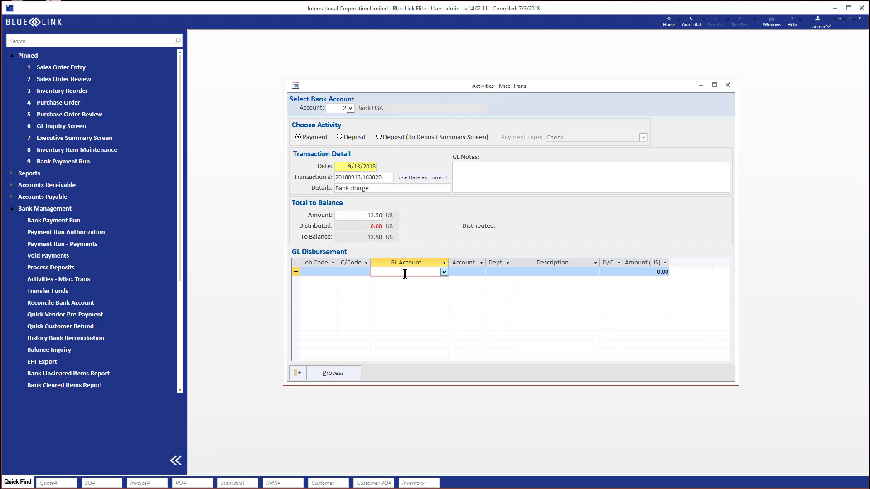
text(bank)
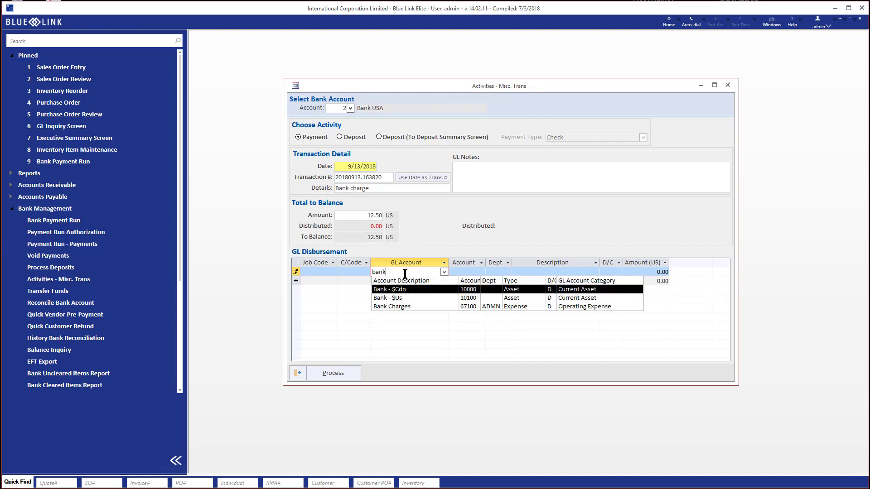
click(413, 307)
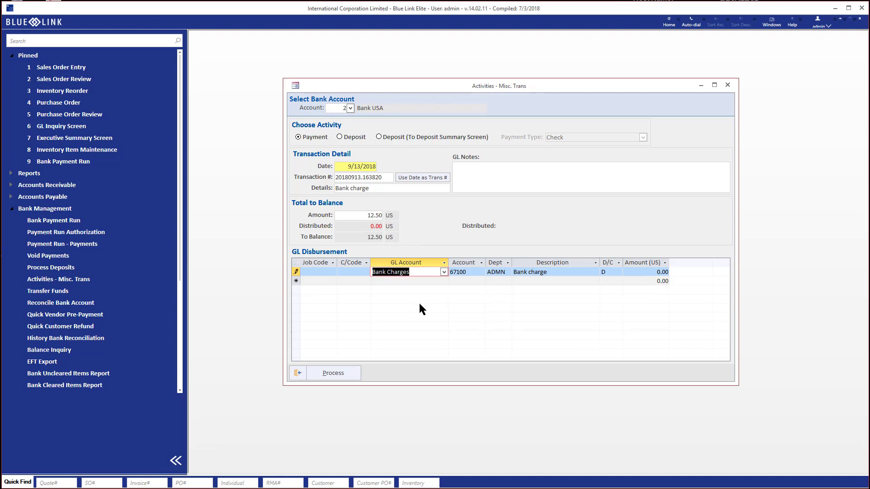
key(Tab)
key(Tab)
key(Tab)
key(Tab)
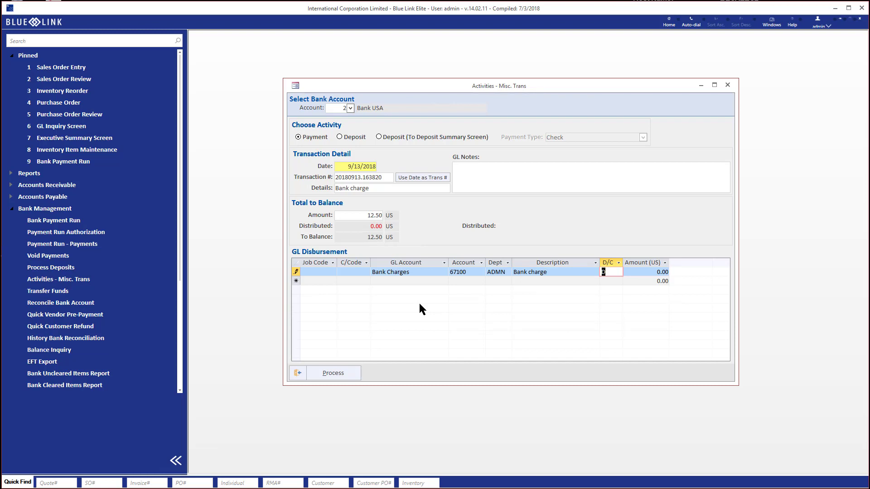
key(Tab)
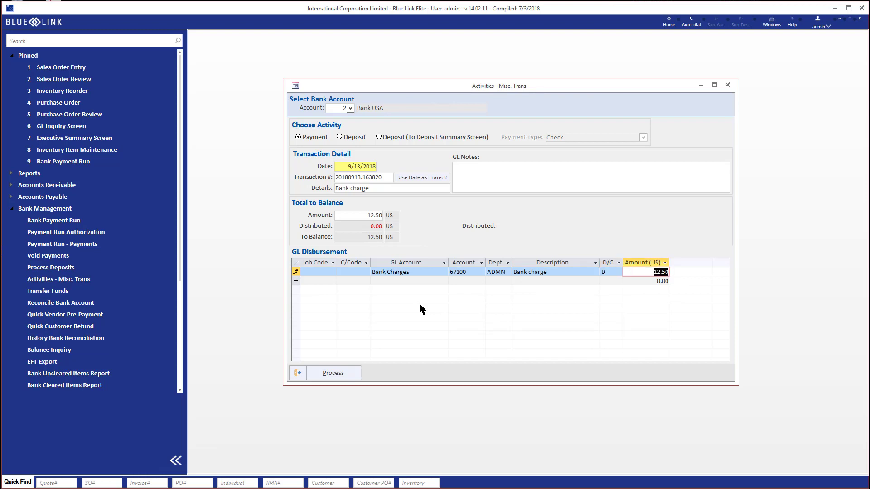
text(10)
key(Tab)
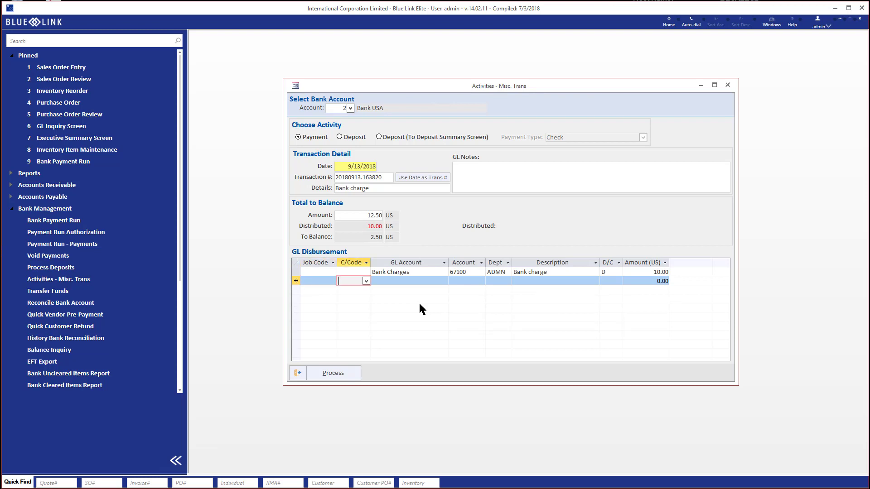
- Add a 2.50 Cash Over Short line so the payment balances to 0.00
key(Tab)
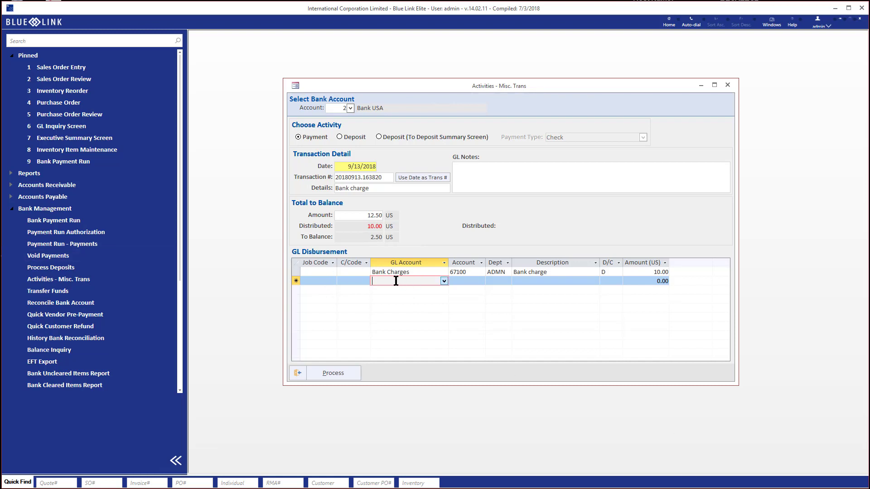
text(cas)
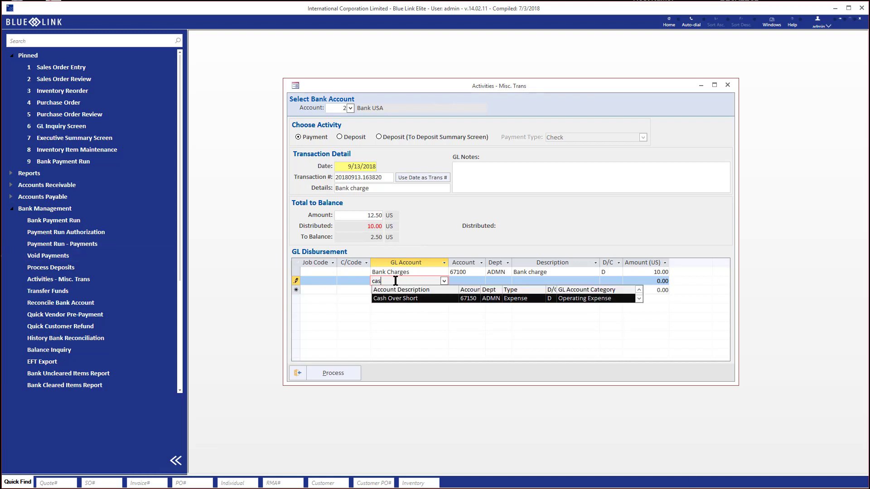
click(380, 298)
key(Tab)
key(Tab)
key(Tab)
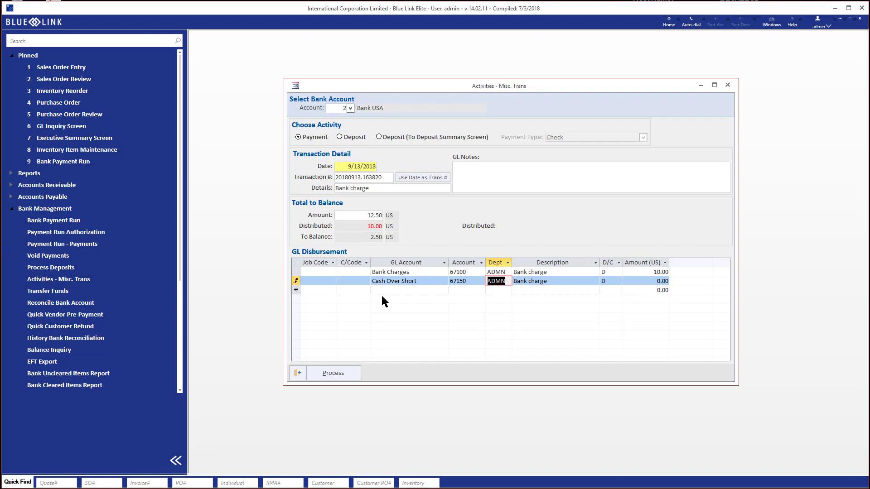
key(Tab)
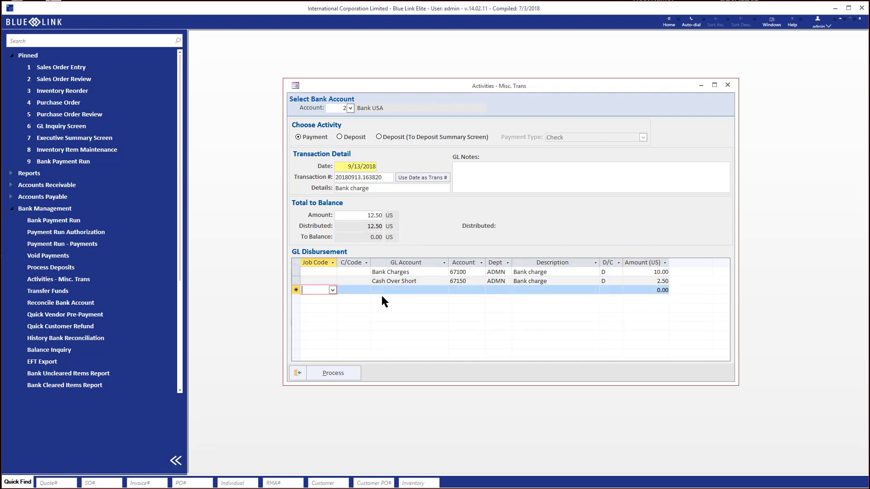
- Process and confirm the 12.50 bank-charge payment, then reset to a blank form
click(334, 371)
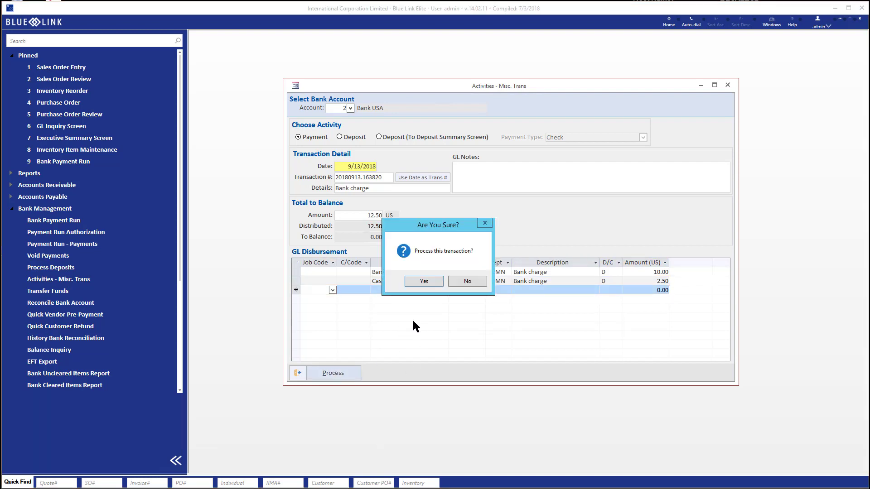
click(423, 281)
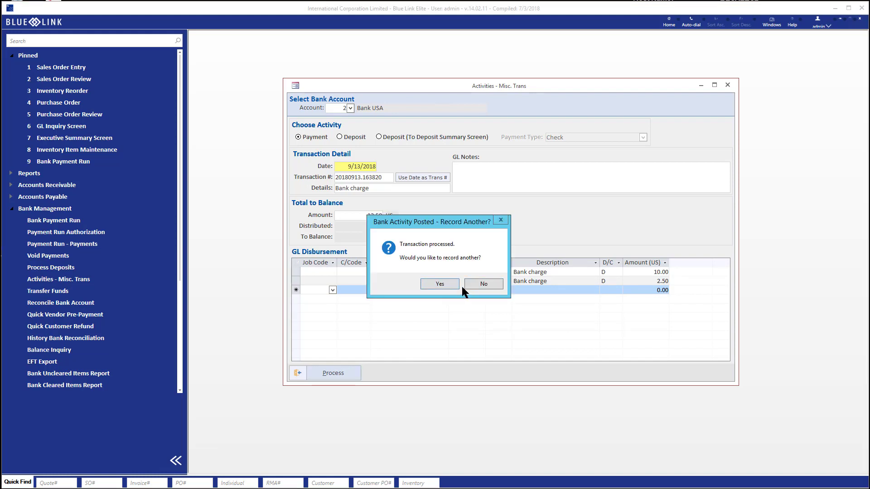
click(434, 283)
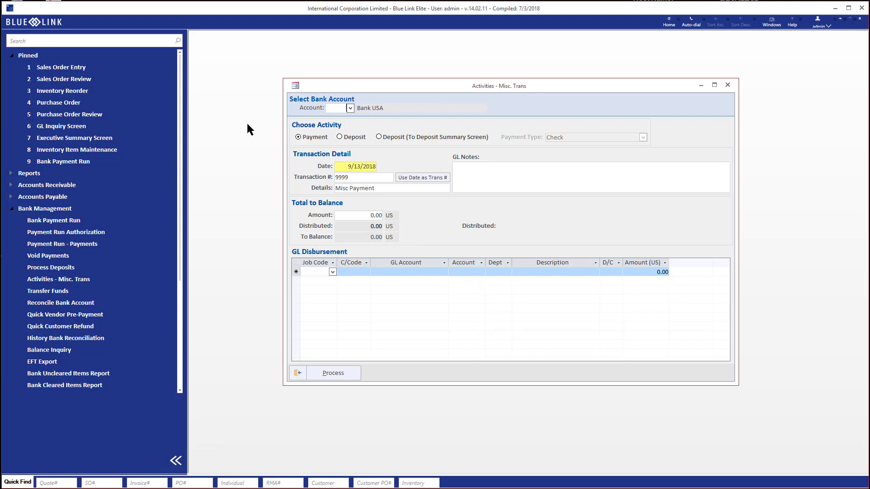
- Choose Bank USA and set the activity to a plain Deposit
click(349, 108)
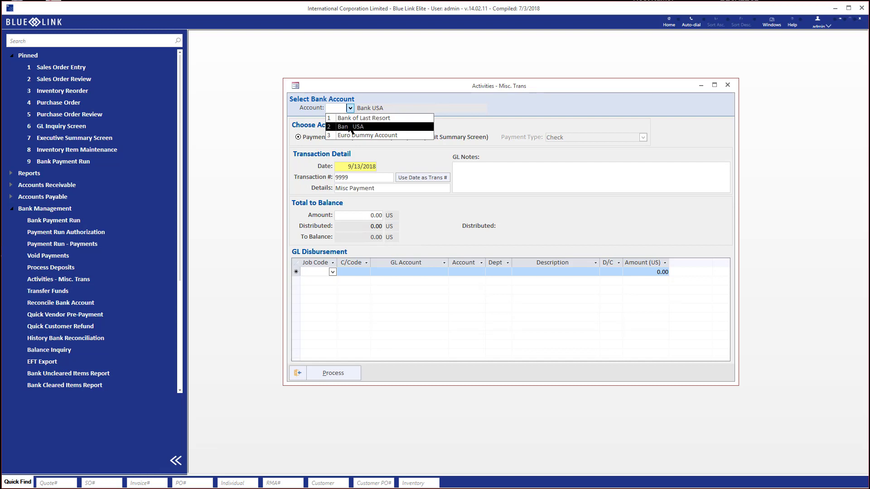
click(348, 122)
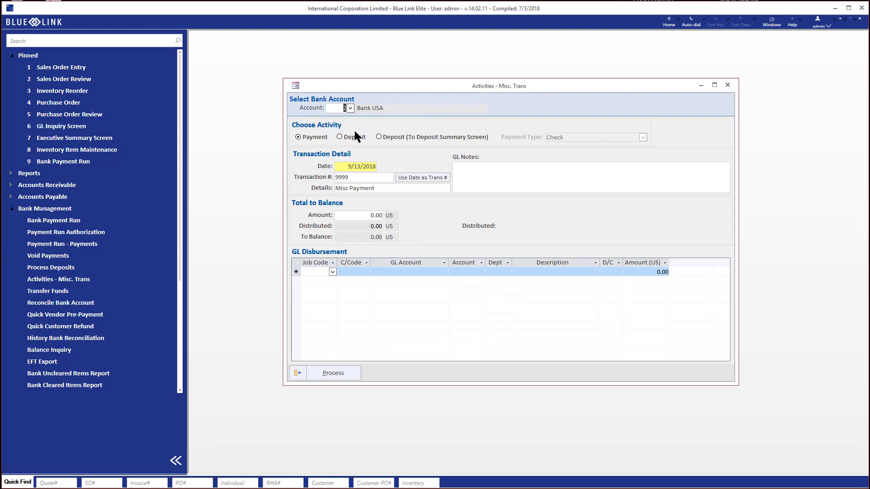
click(337, 136)
click(378, 136)
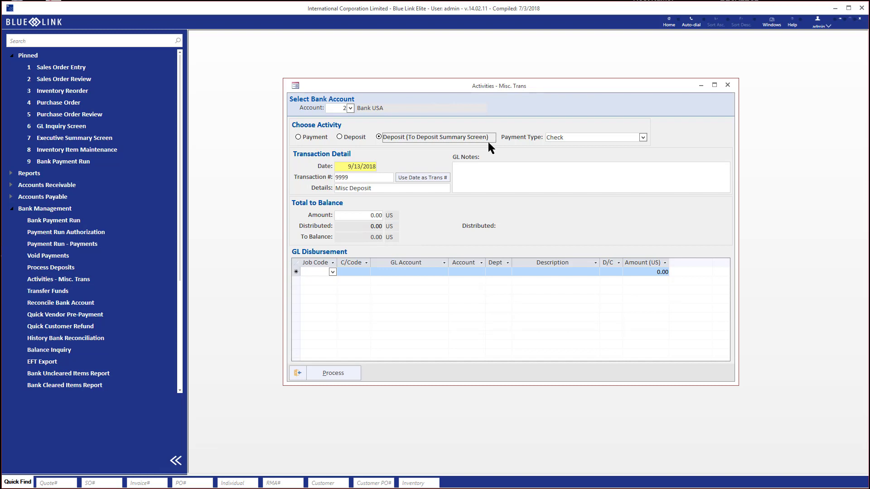
click(339, 137)
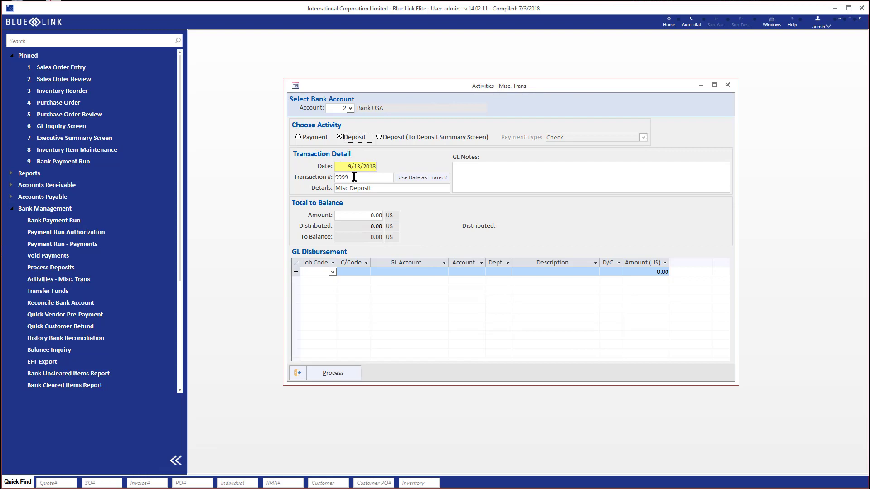
- Generate a date-based transaction number and enter details 'Tax refund NY'
click(419, 176)
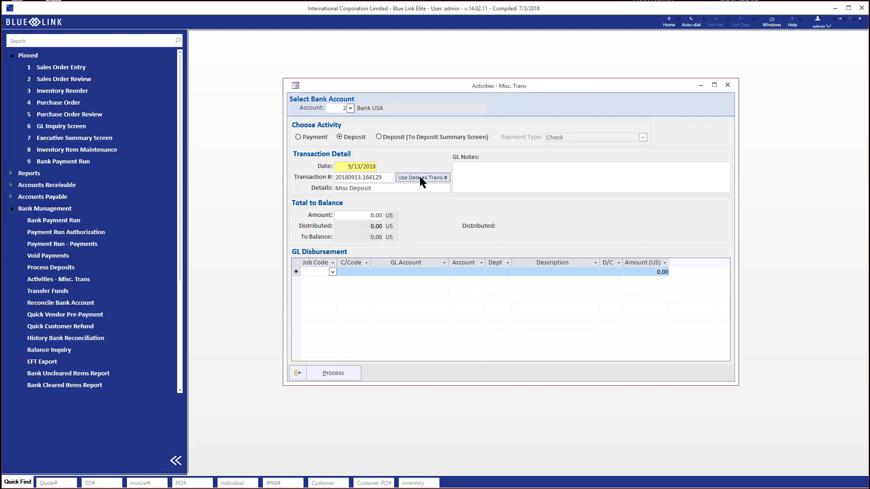
click(324, 190)
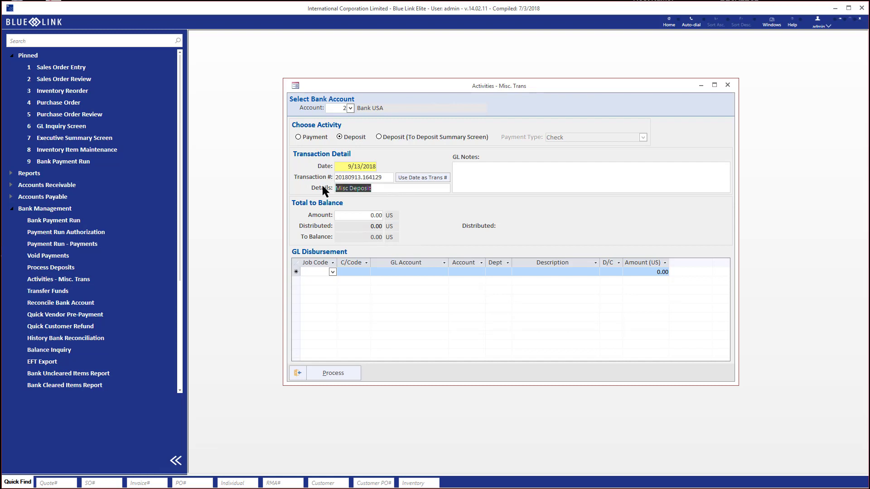
text(Tax refund NY)
click(482, 175)
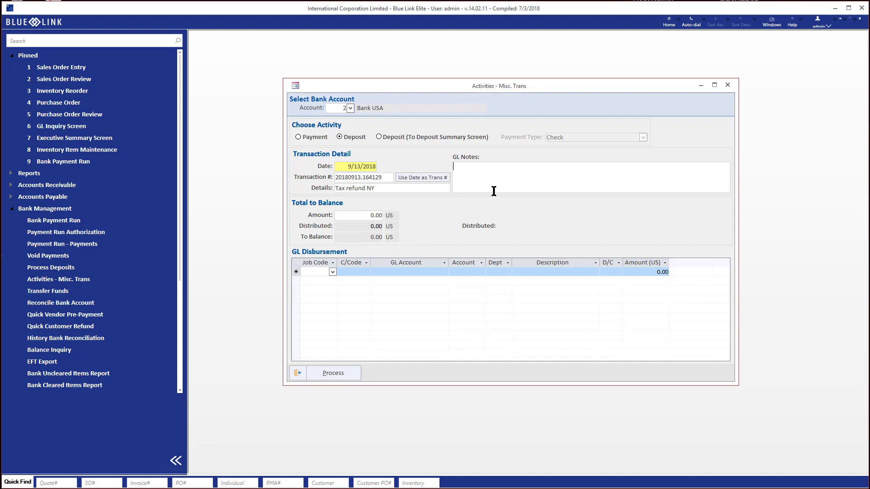
- Enter a 235.65 deposit amount and credit it entirely to Misc Expense - Admin 61900
click(361, 215)
text(235.65)
key(Tab)
click(405, 272)
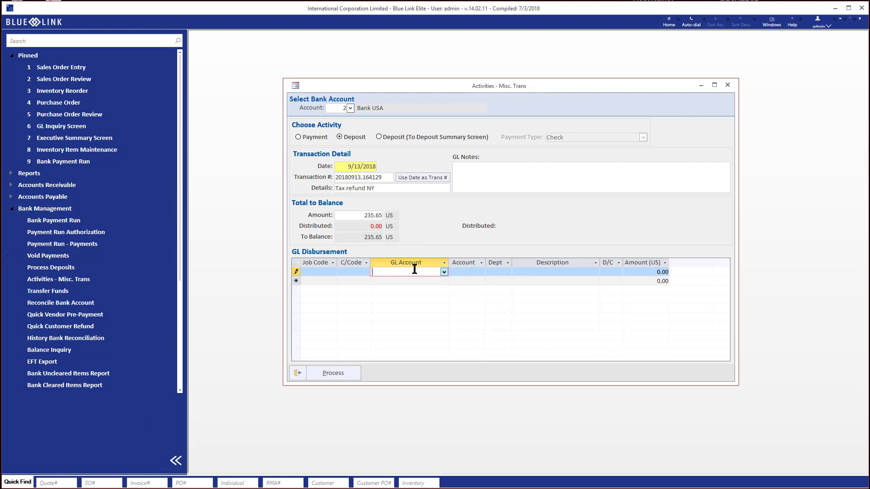
text(misc)
click(418, 291)
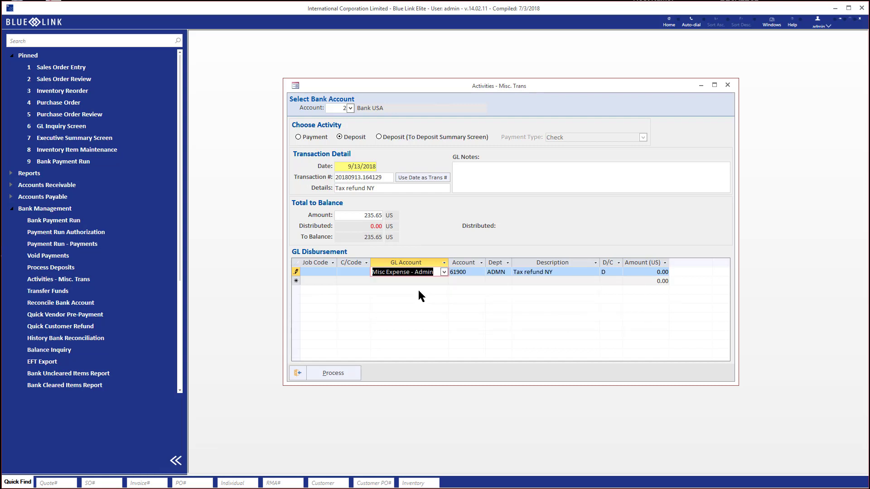
key(Tab)
key(Tab)
key(Tab)
key(Tab)
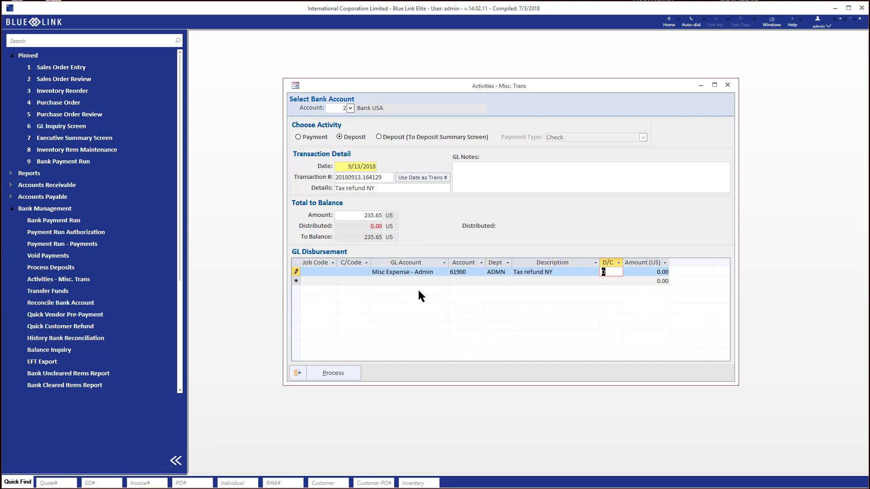
text(c)
key(Tab)
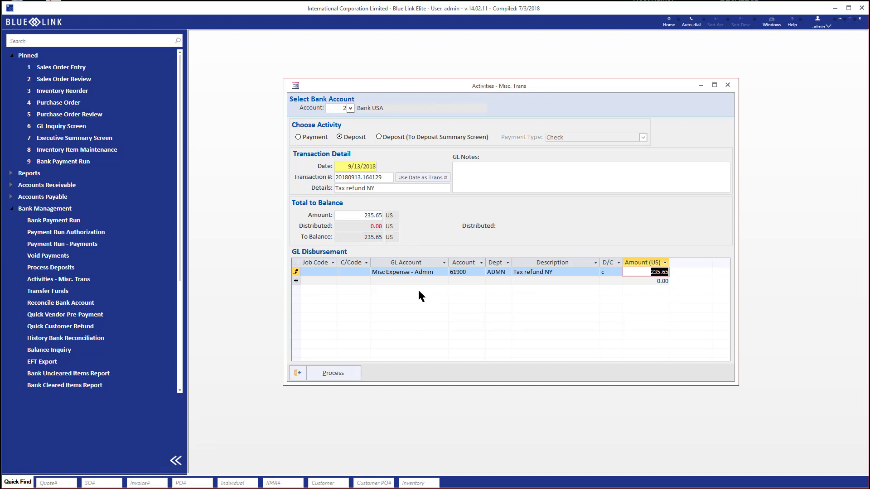
key(Tab)
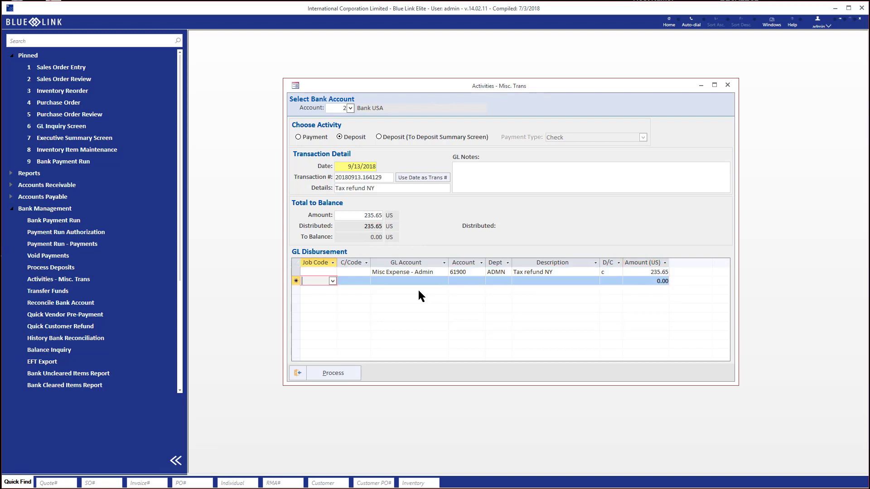
- Process the 235.65 Tax refund NY deposit and confirm with Yes
click(333, 373)
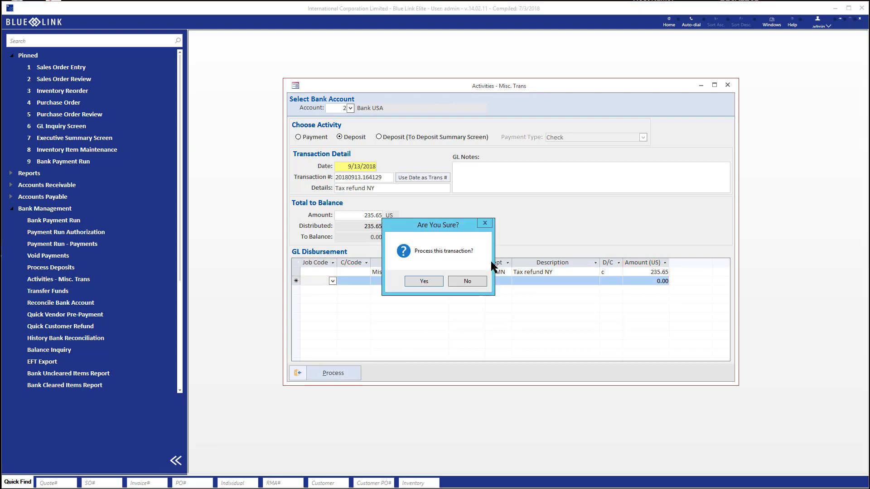
click(420, 281)
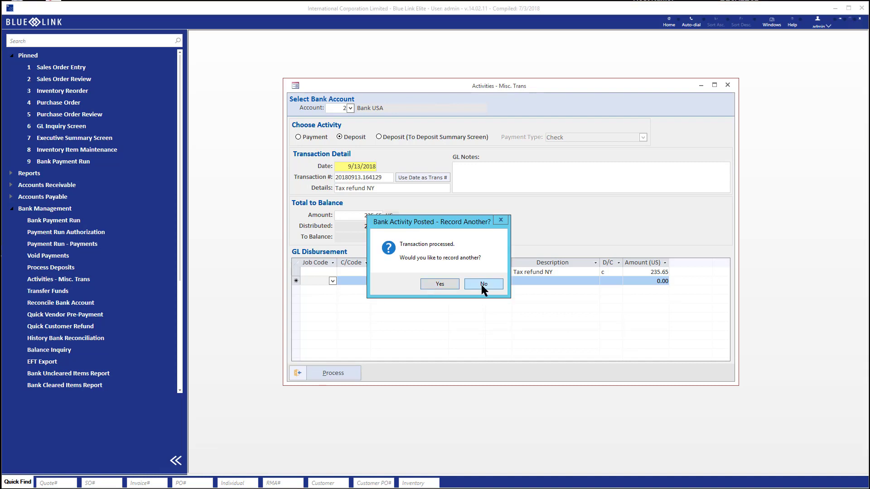